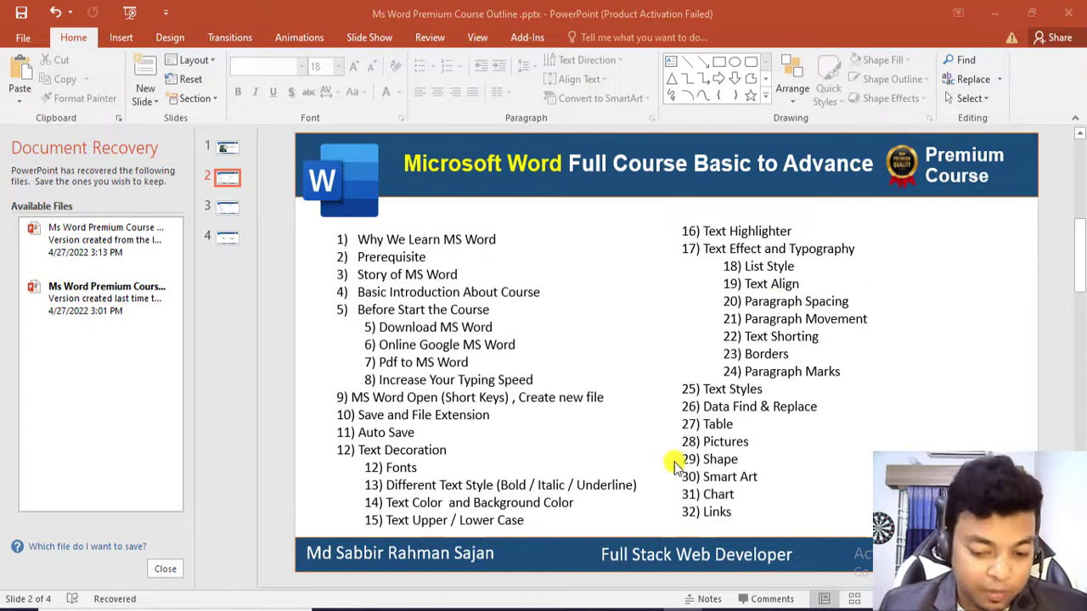
# Step: Switch to the Word document and set the line spacing of the whole Lorem Ipsum paragraph to 1.5
pyautogui.hotkey('alt', 'Tab')
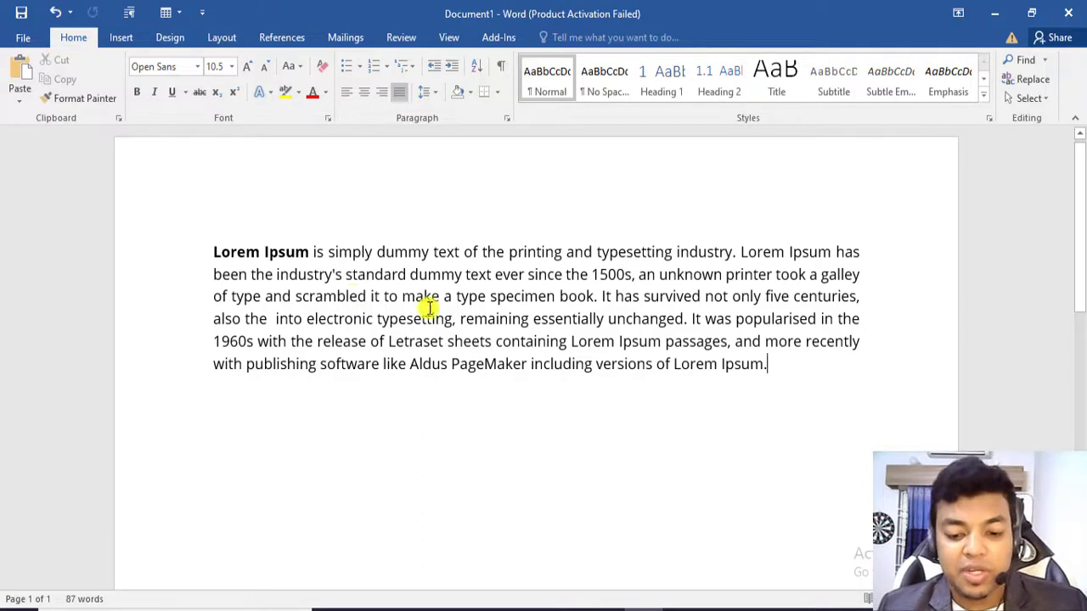
pyautogui.moveTo(795, 364); pyautogui.dragTo(181, 238)
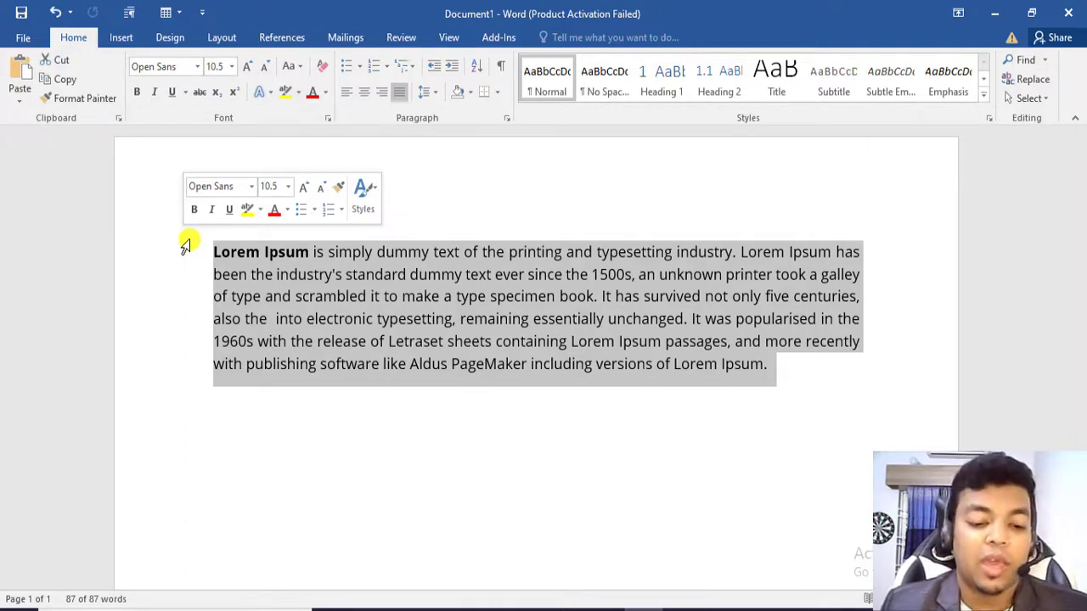
pyautogui.click(327, 252)
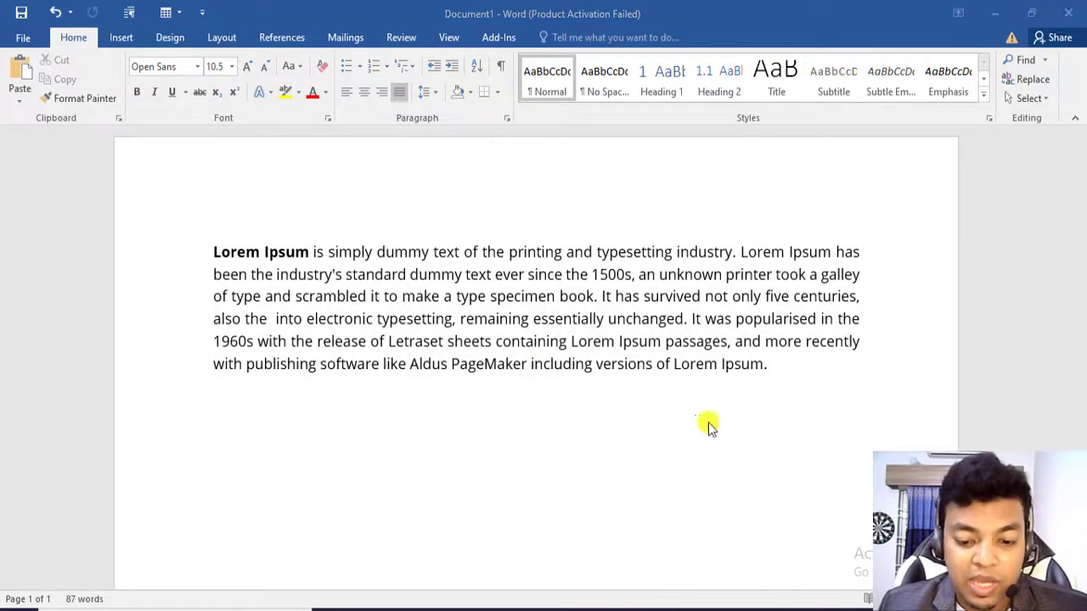
pyautogui.moveTo(774, 365); pyautogui.dragTo(211, 250)
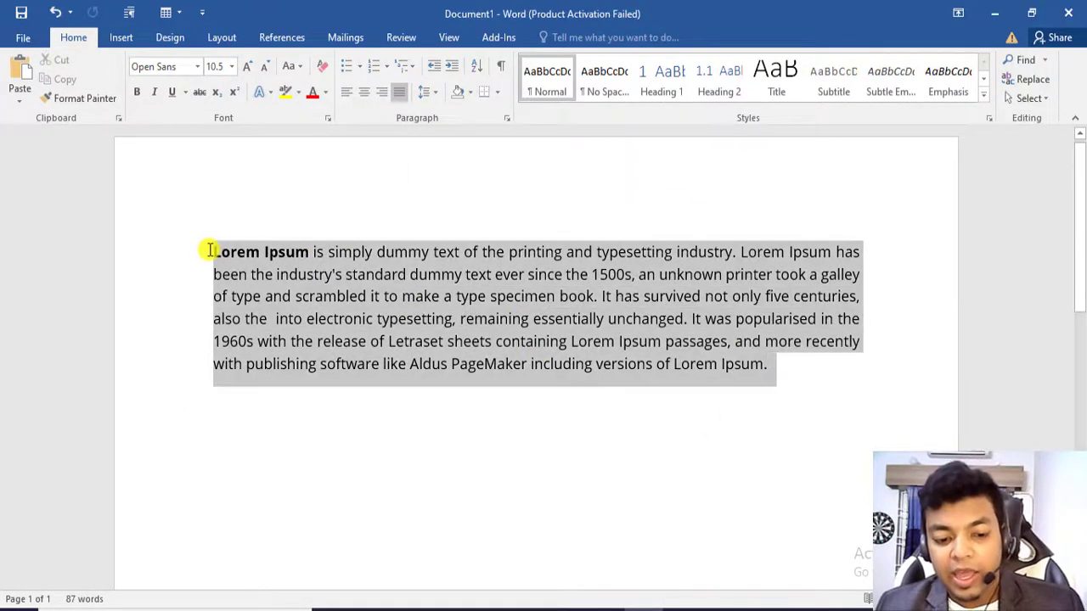
pyautogui.click(533, 253)
pyautogui.moveTo(732, 363); pyautogui.dragTo(211, 249)
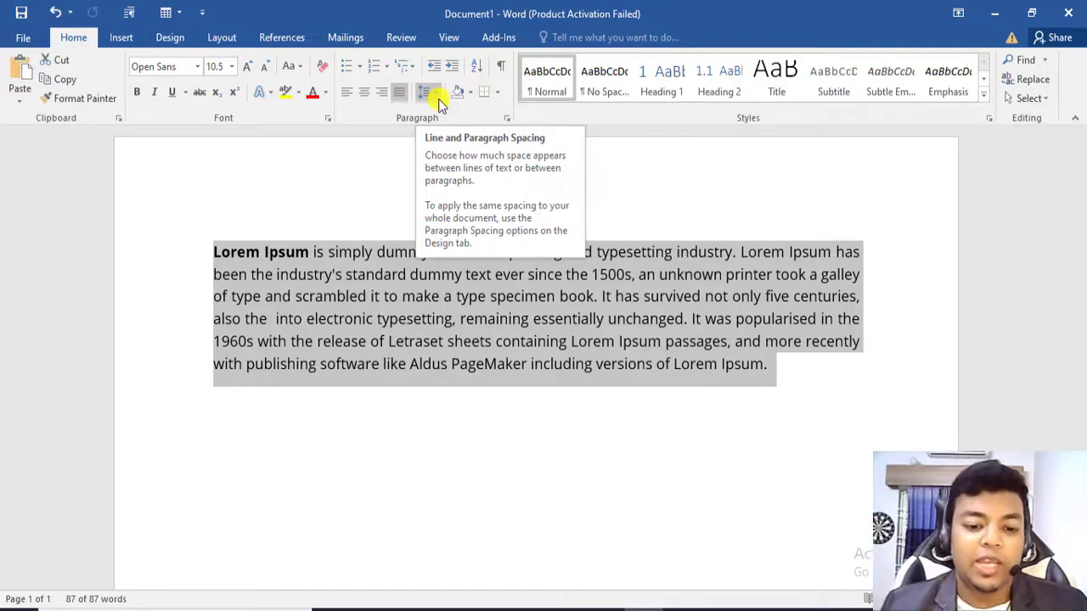
pyautogui.click(431, 100)
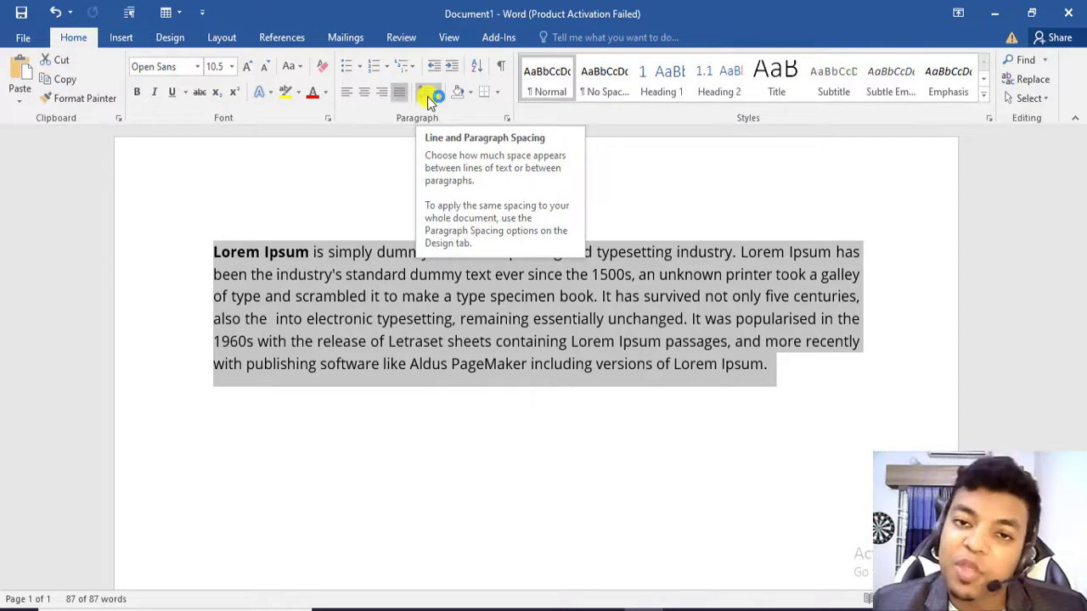
pyautogui.click(430, 101)
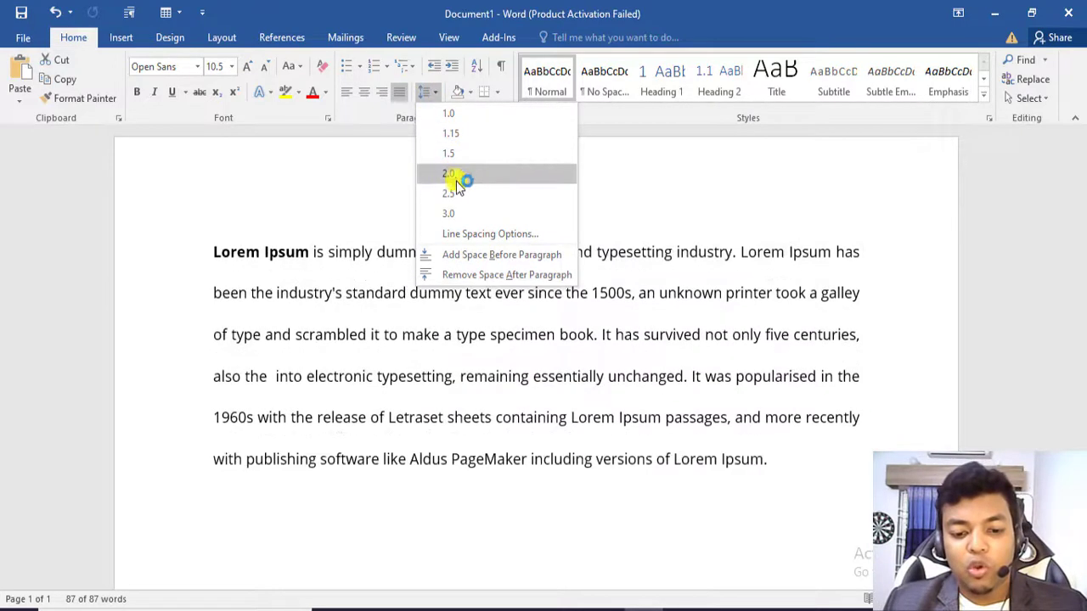
pyautogui.click(463, 214)
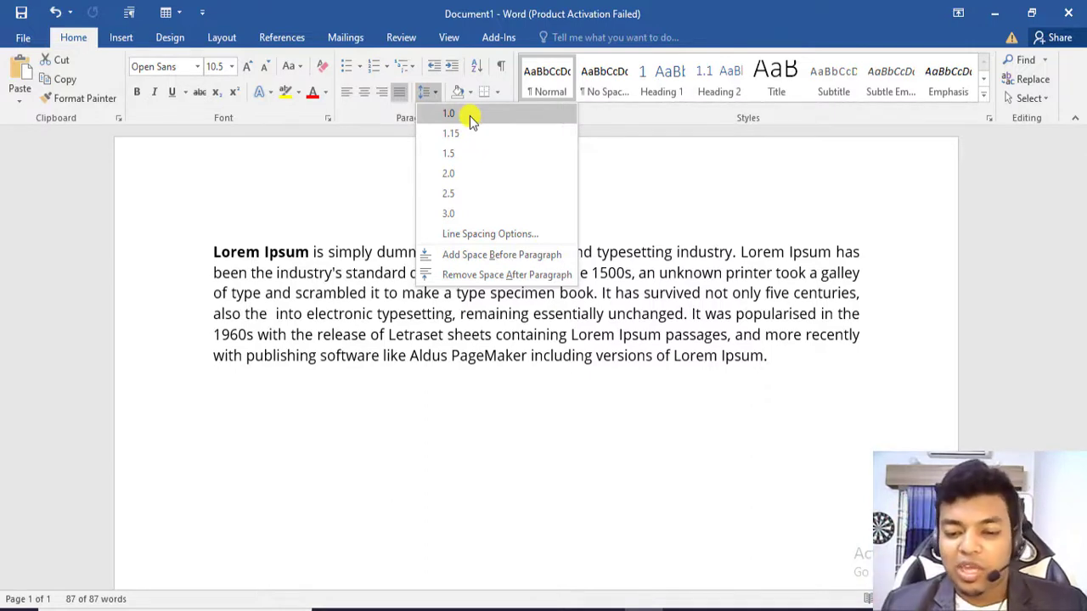
pyautogui.click(480, 134)
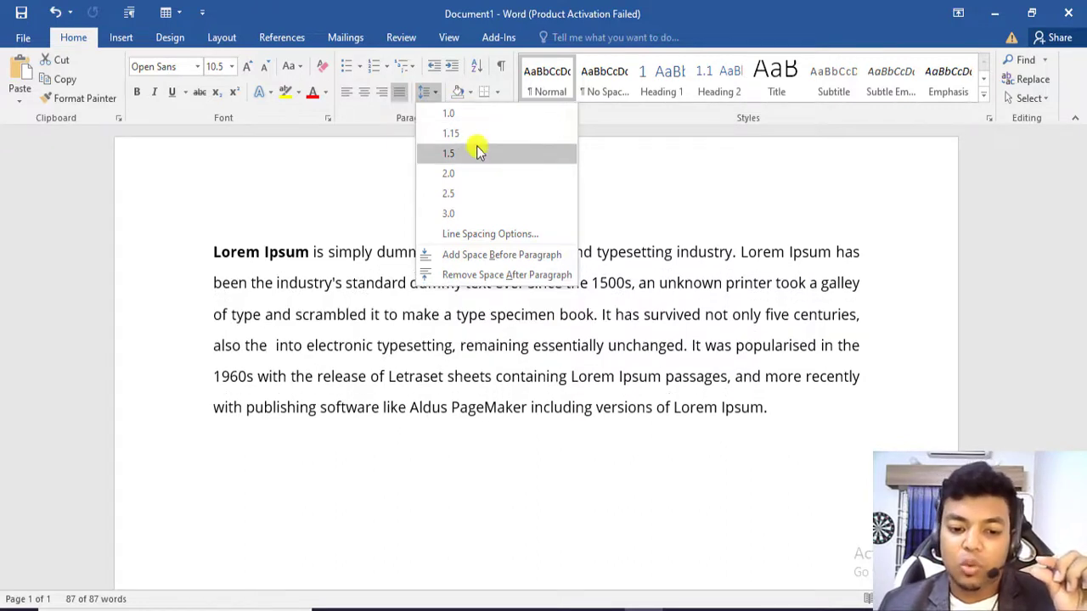
pyautogui.click(477, 154)
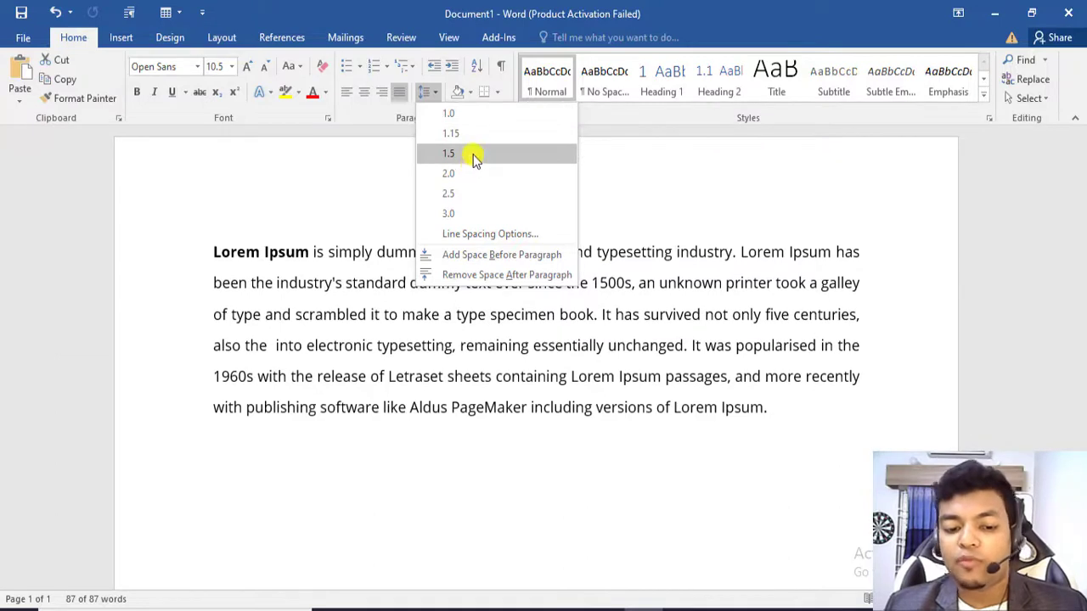
pyautogui.click(473, 155)
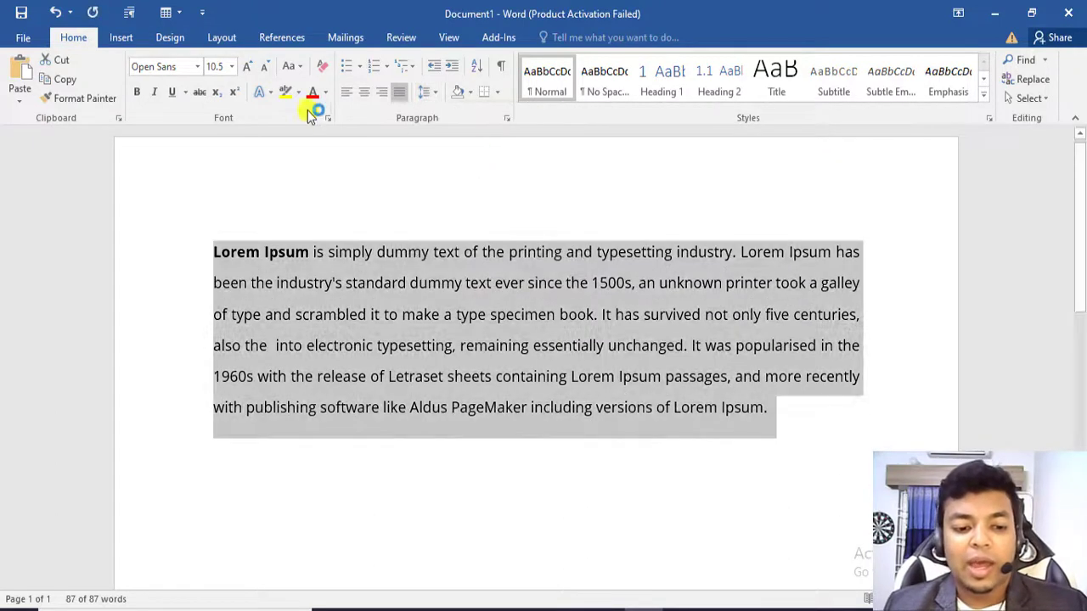
# Step: Set the font size of the whole Lorem Ipsum paragraph to 12
pyautogui.click(226, 73)
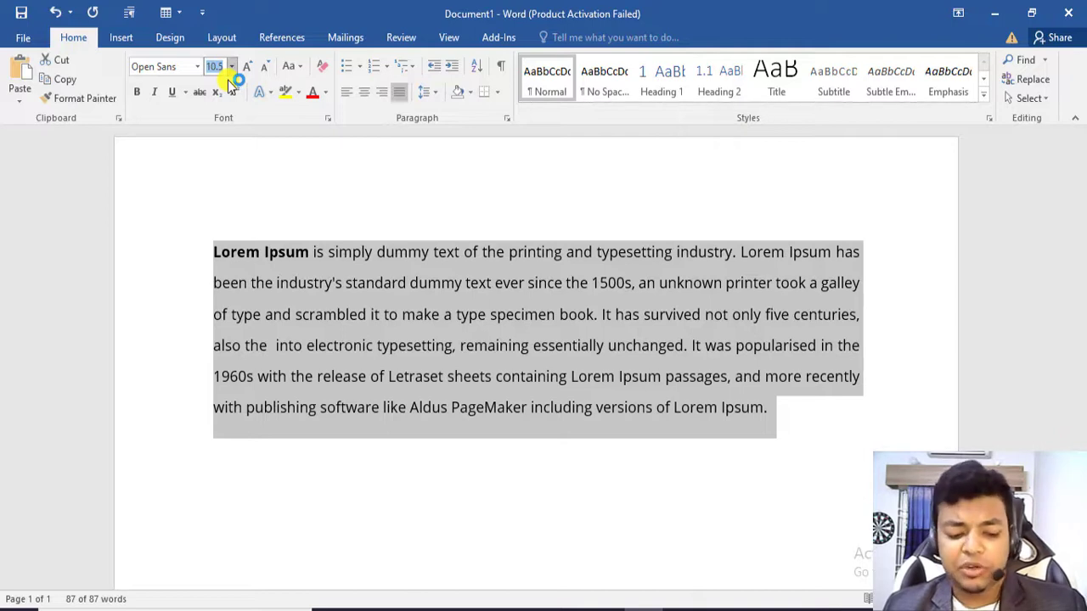
pyautogui.write('12')
pyautogui.press('Return')
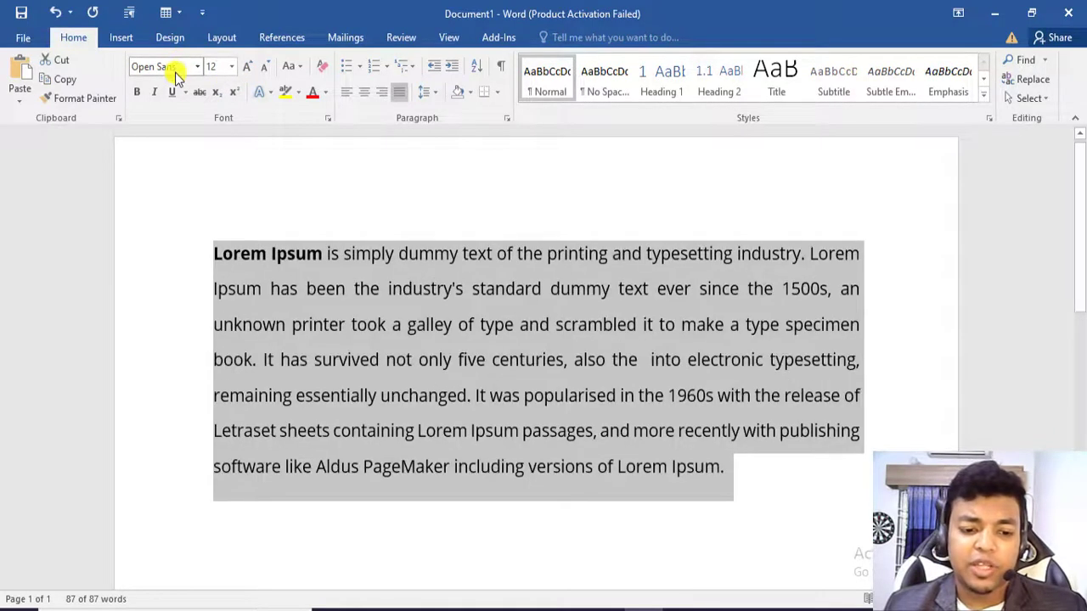
pyautogui.click(175, 71)
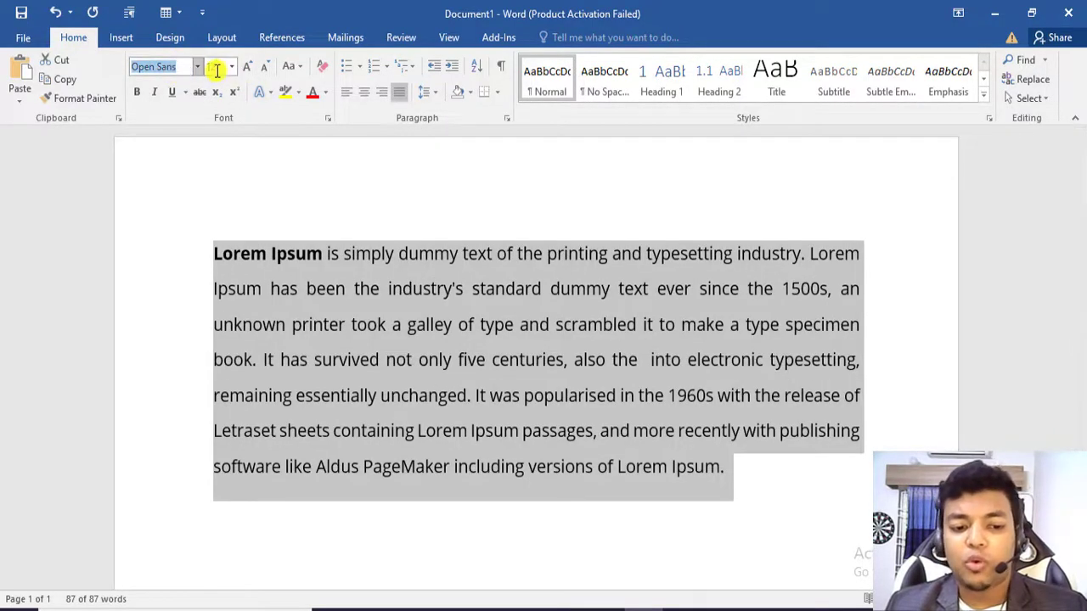
pyautogui.click(216, 71)
pyautogui.click(406, 326)
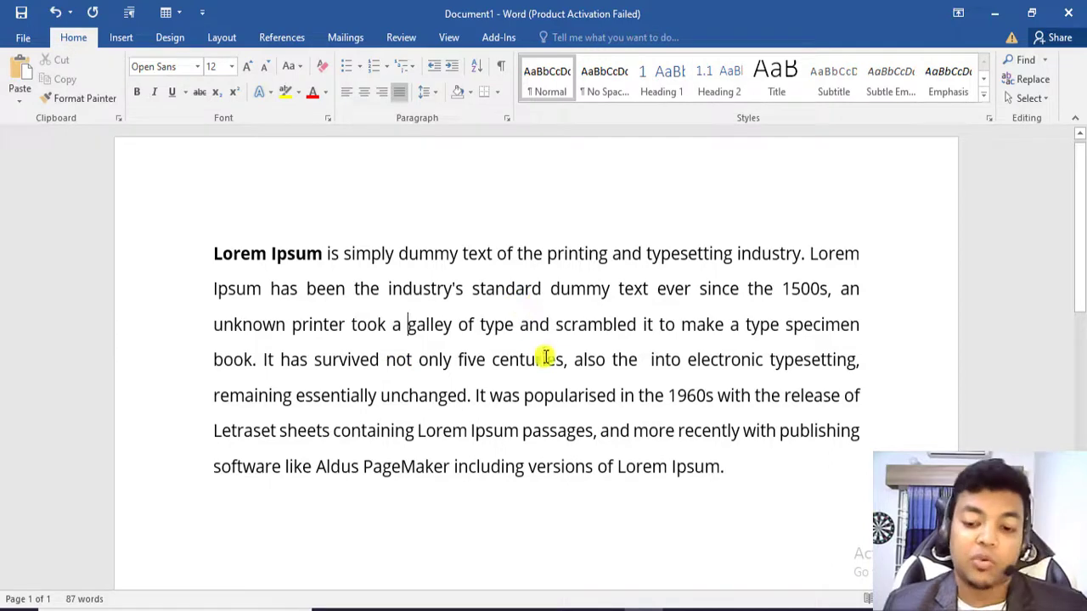
# Step: Reapply the 1.5 line spacing to the whole Lorem Ipsum paragraph
pyautogui.scroll(-1, 543, 357)
pyautogui.scroll(-3, 548, 359)
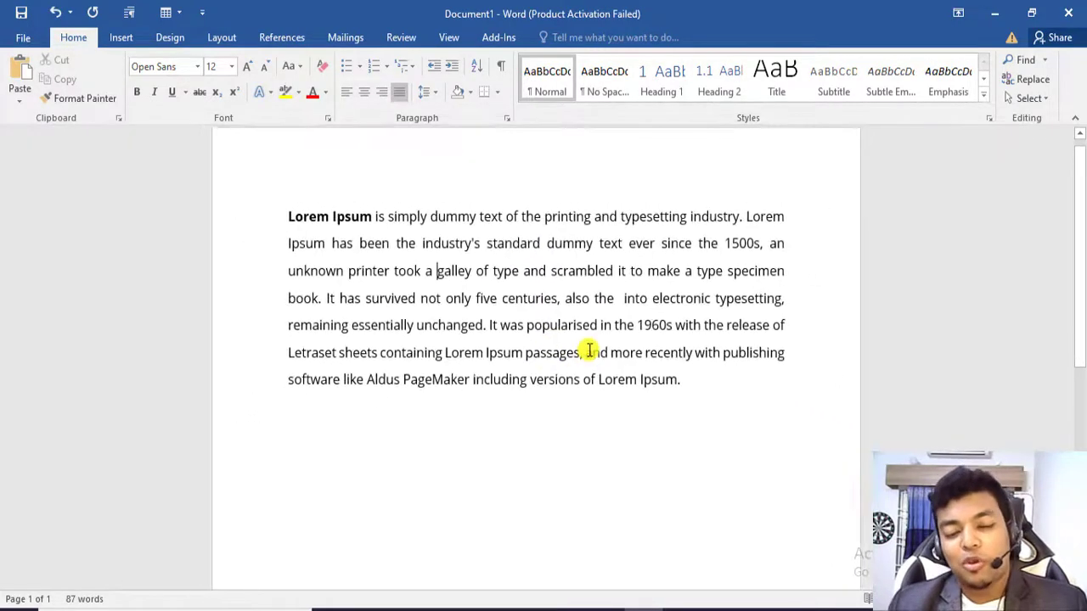
pyautogui.scroll(1, 590, 350)
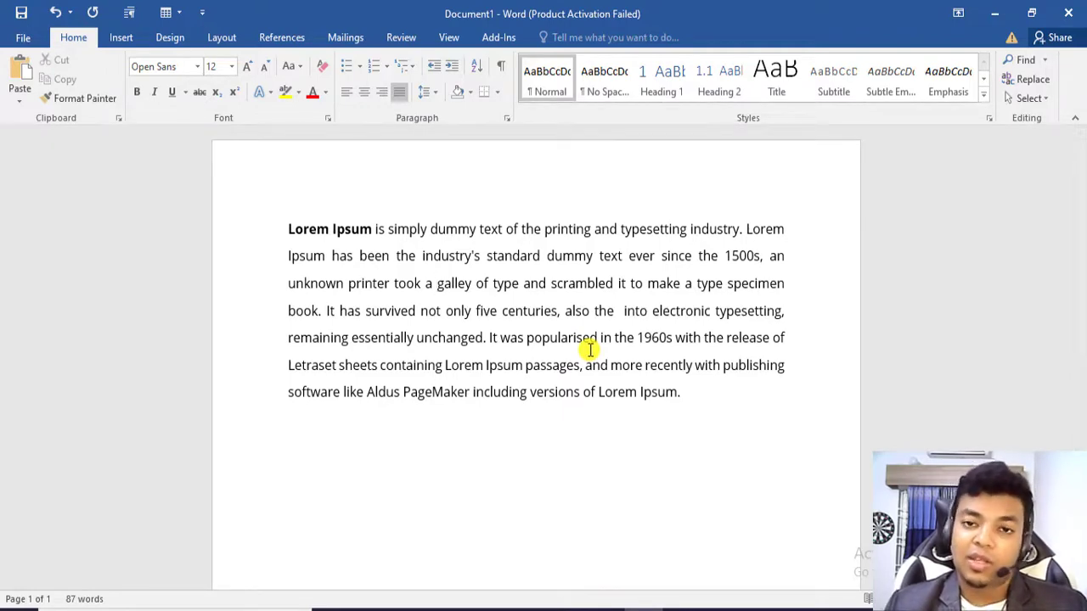
pyautogui.click(512, 285)
pyautogui.moveTo(692, 400); pyautogui.dragTo(292, 231)
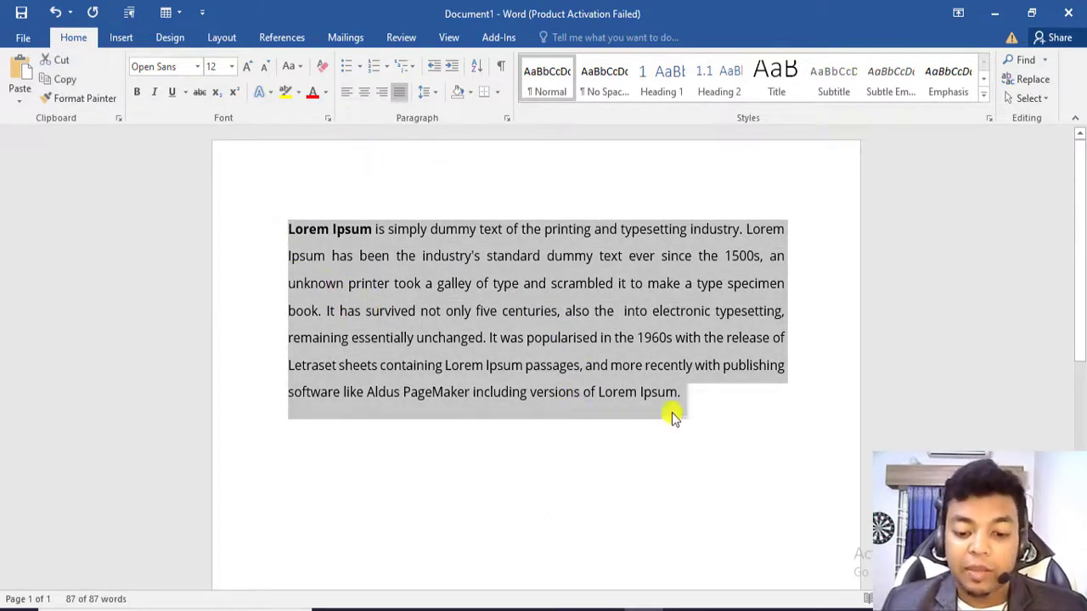
pyautogui.click(434, 92)
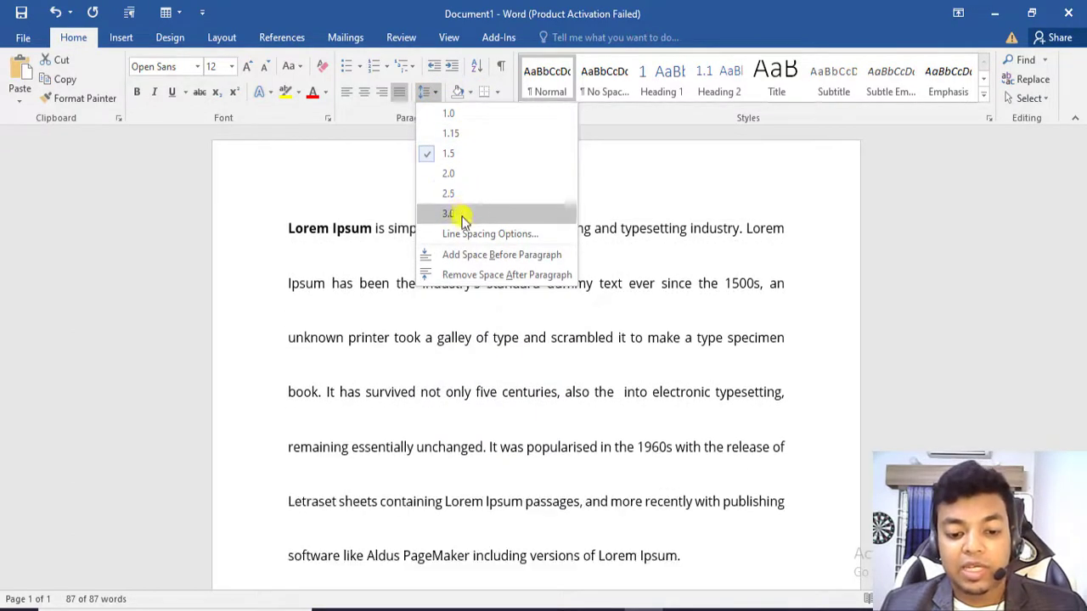
pyautogui.click(465, 153)
# Step: Split the text into two paragraphs after "Lorem" at the end of the first line
pyautogui.moveTo(793, 255); pyautogui.dragTo(180, 242)
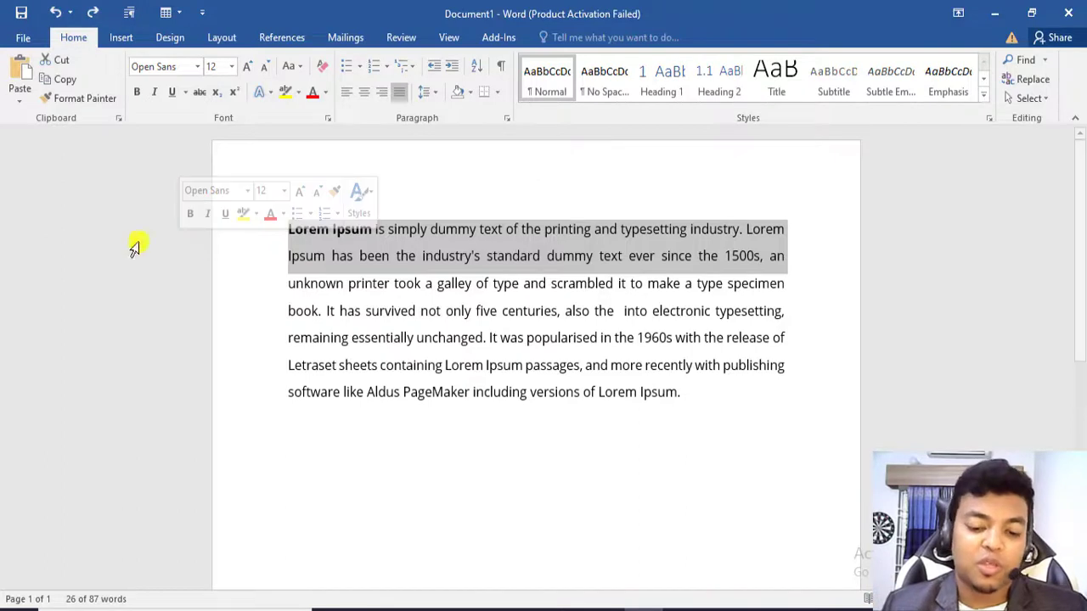
pyautogui.click(653, 311)
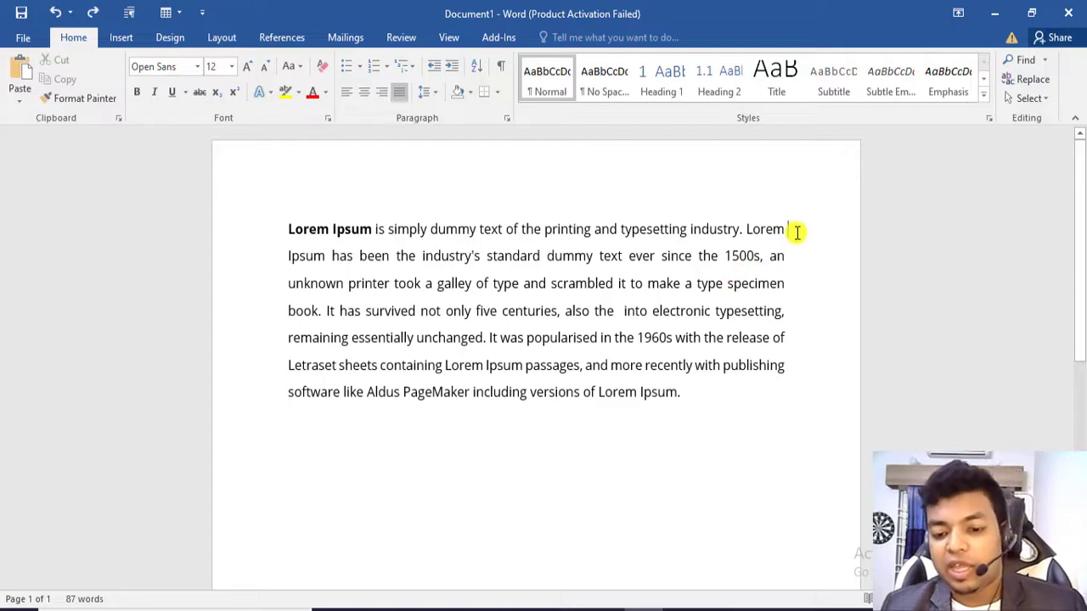
pyautogui.press('Return')
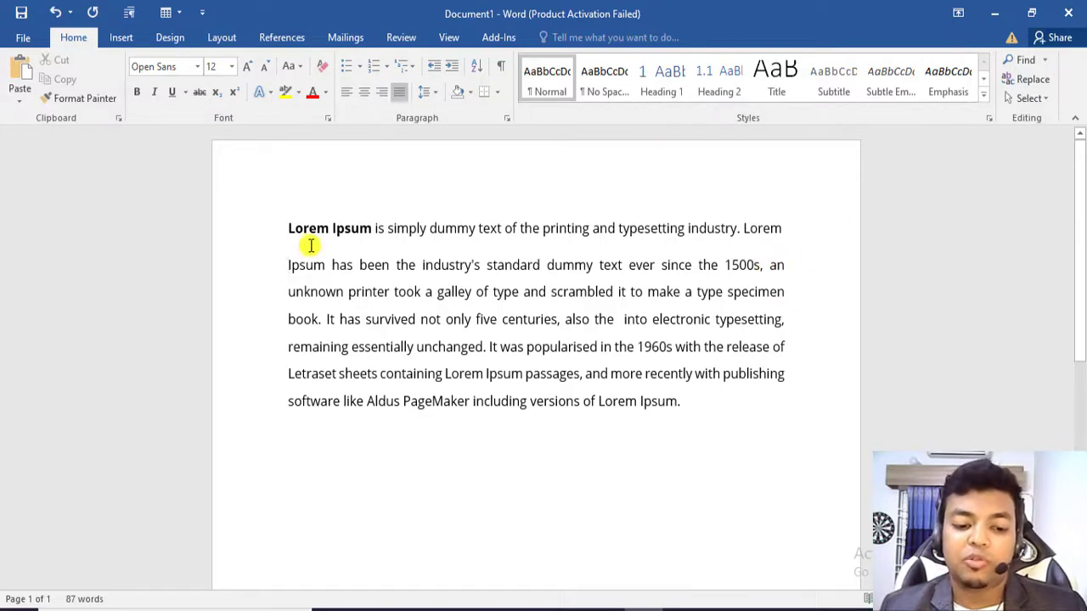
pyautogui.moveTo(291, 245); pyautogui.dragTo(805, 230)
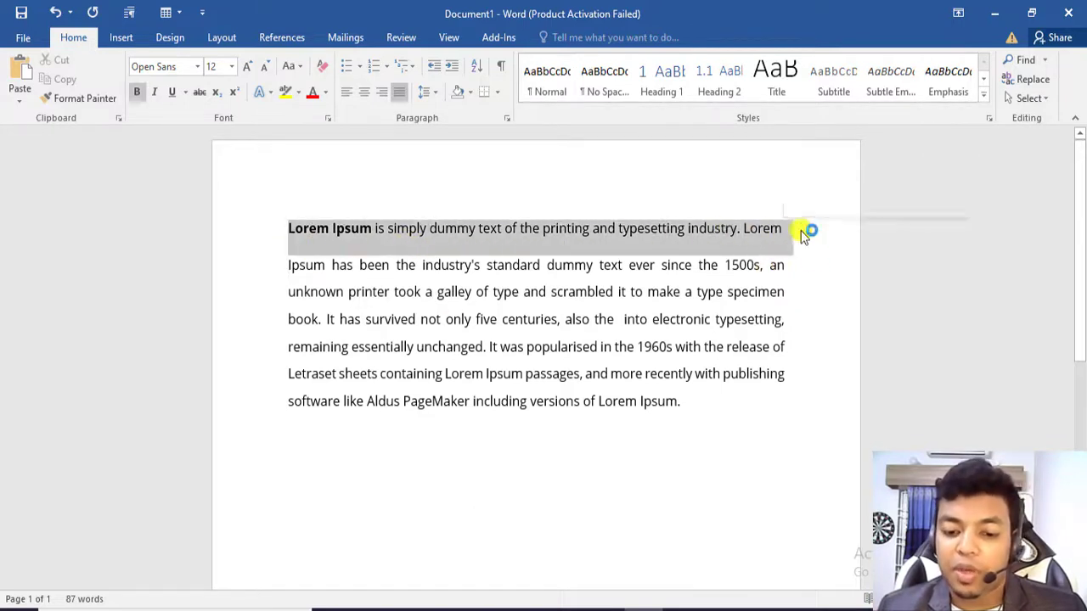
pyautogui.click(790, 256)
pyautogui.moveTo(712, 256); pyautogui.dragTo(390, 222)
pyautogui.click(567, 248)
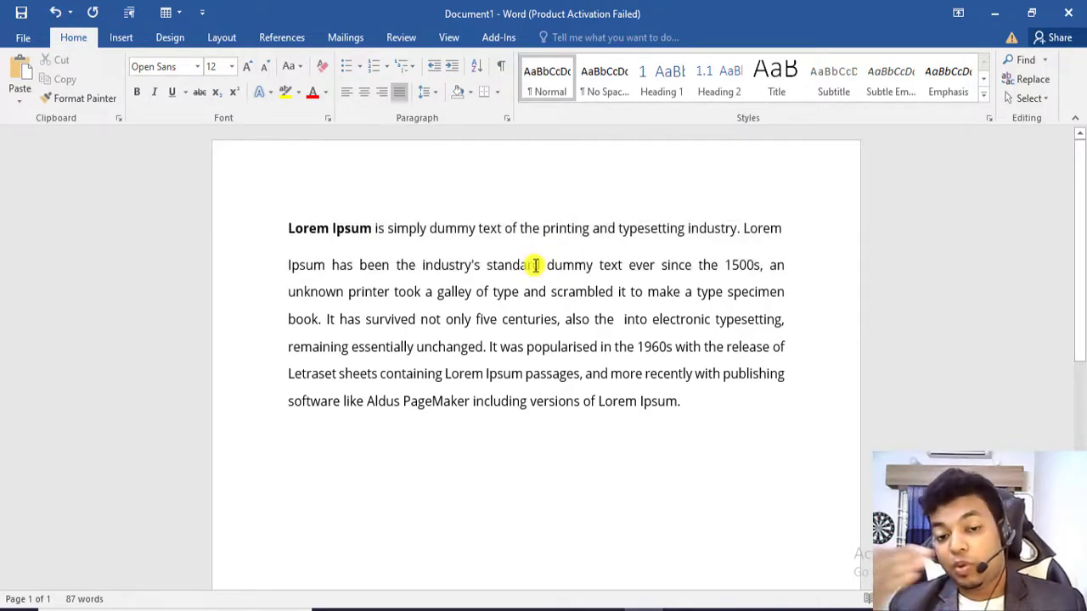
# Step: Set the line spacing of both paragraphs to 3.0
pyautogui.moveTo(787, 265); pyautogui.dragTo(277, 246)
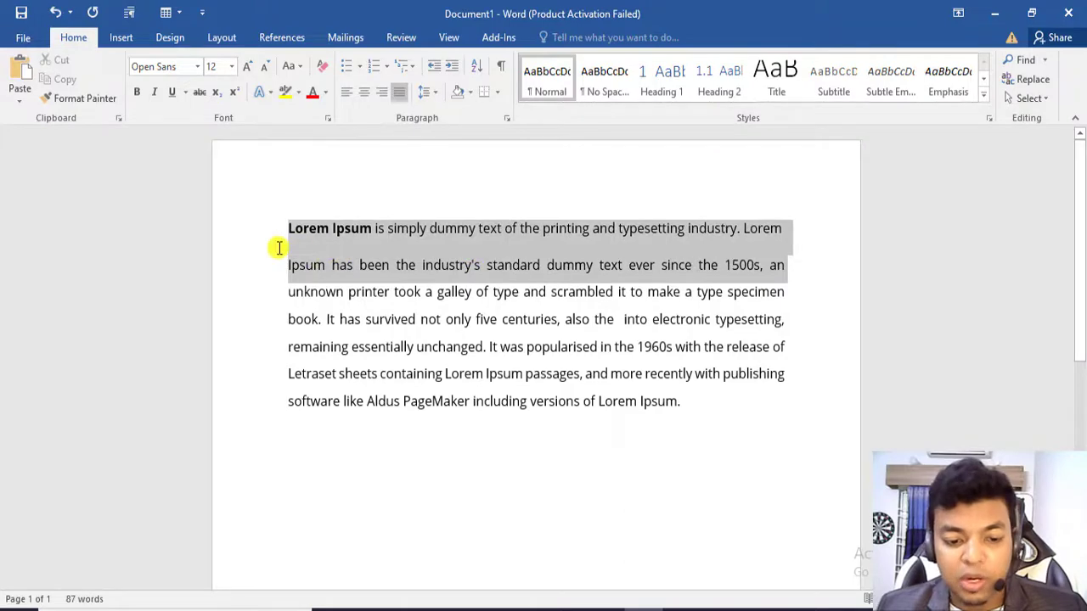
pyautogui.click(429, 92)
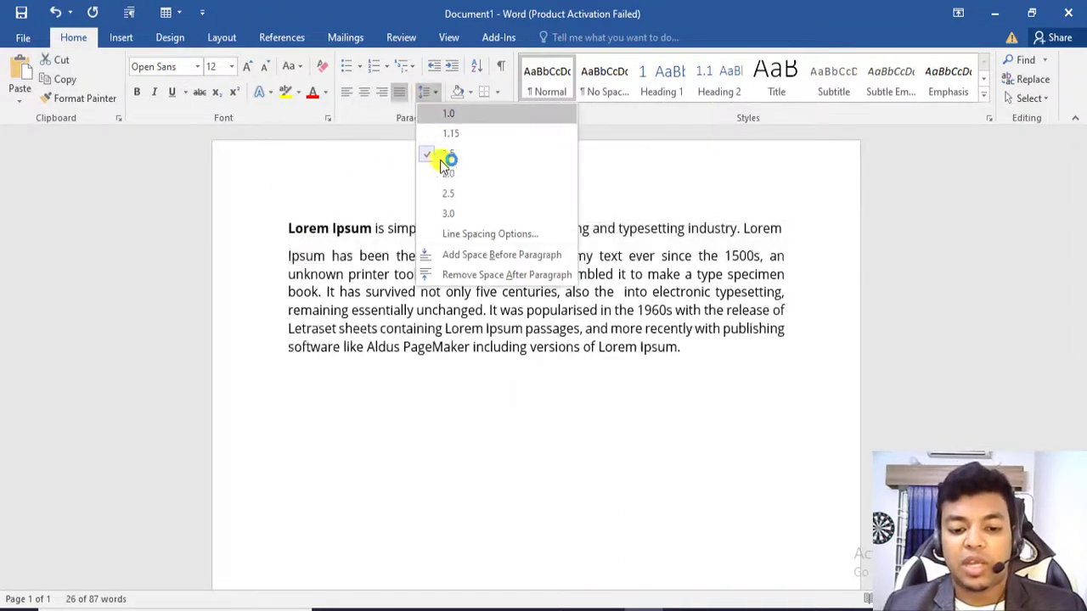
pyautogui.click(450, 213)
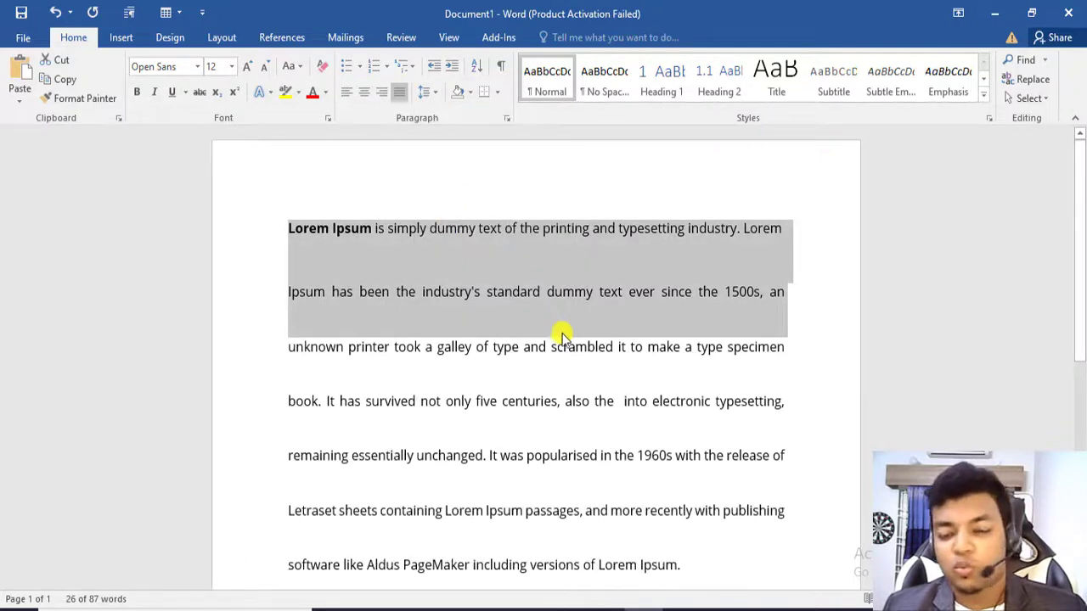
pyautogui.click(530, 350)
pyautogui.scroll(-1, 645, 446)
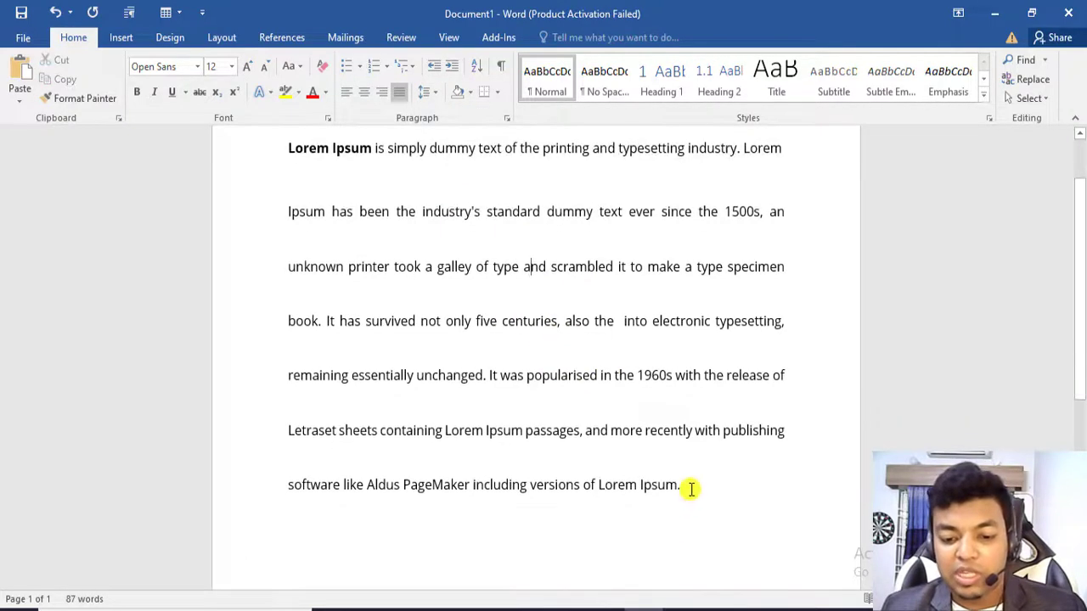
# Step: Set the line spacing of the second paragraph, starting with "Ipsum has been", to 1.5
pyautogui.moveTo(683, 488); pyautogui.dragTo(269, 223)
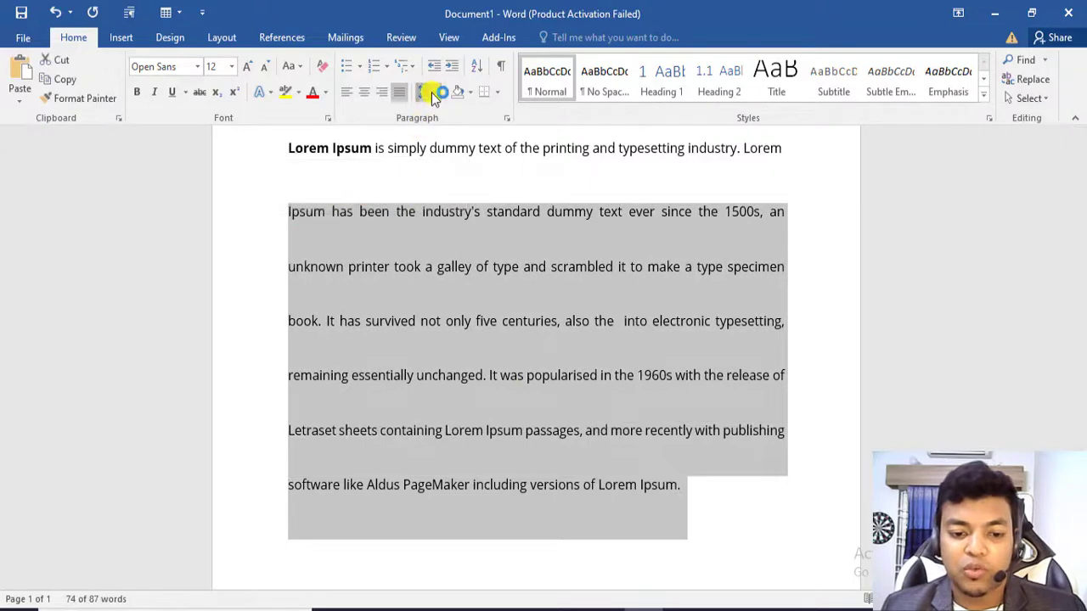
pyautogui.click(430, 94)
pyautogui.click(448, 150)
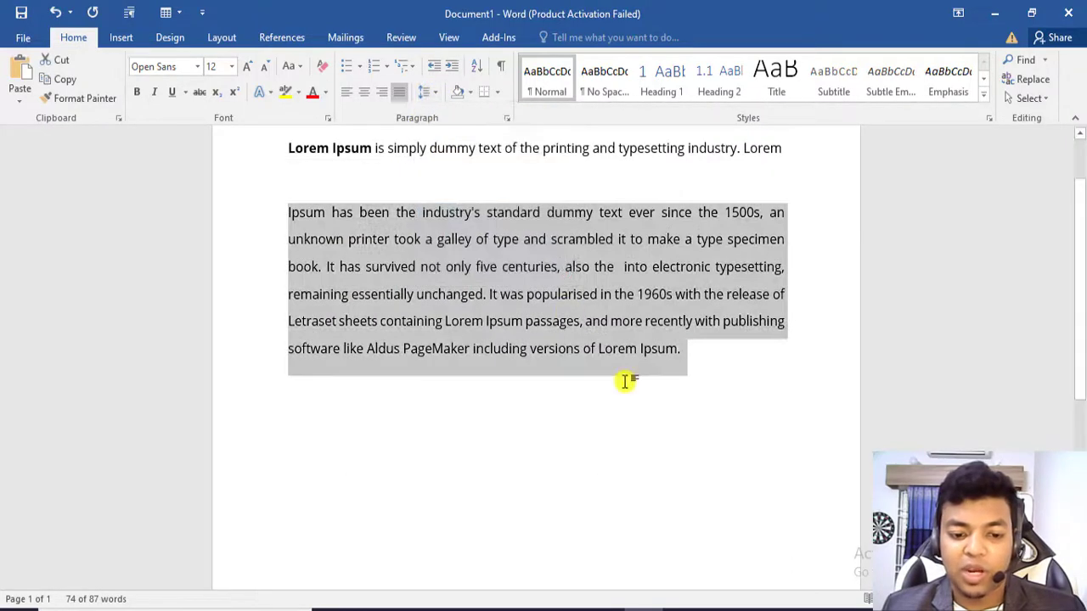
pyautogui.click(625, 381)
pyautogui.moveTo(689, 348); pyautogui.dragTo(296, 213)
pyautogui.click(361, 239)
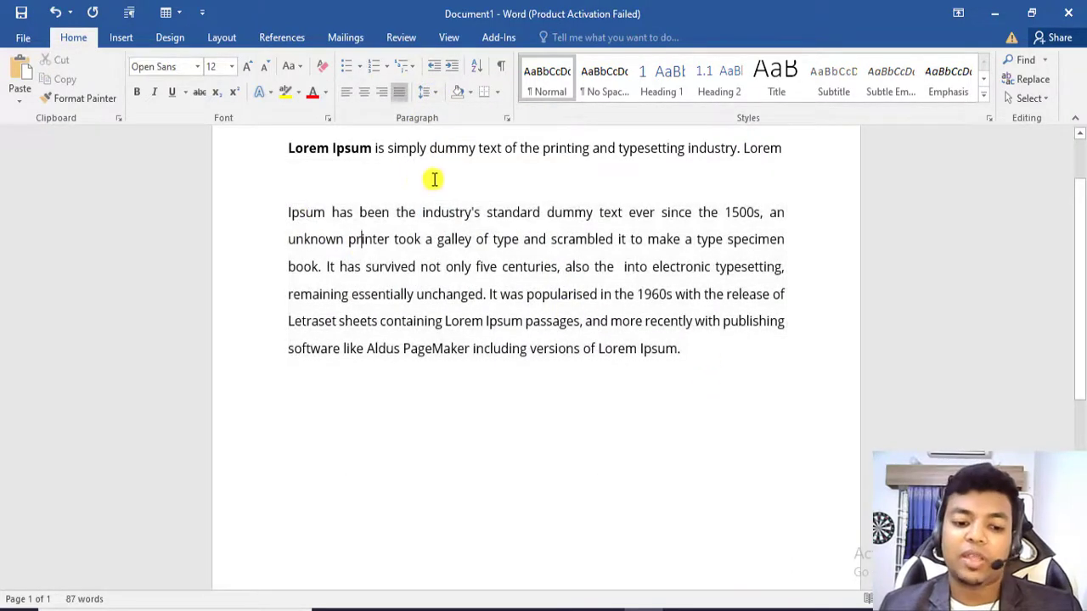
pyautogui.click(420, 179)
pyautogui.click(285, 177)
pyautogui.click(291, 178)
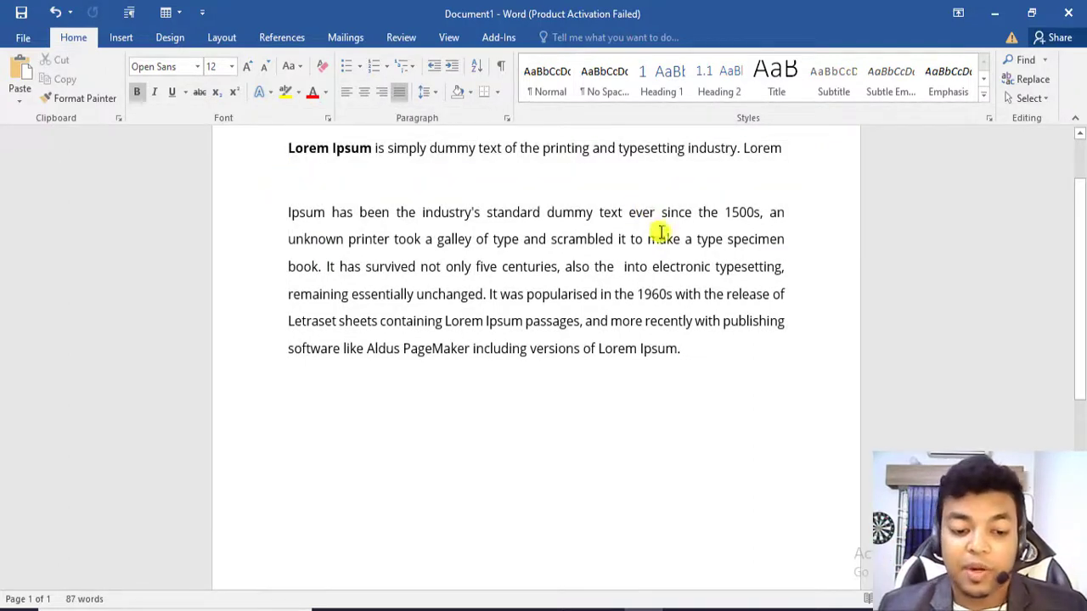
pyautogui.scroll(1, 655, 235)
pyautogui.click(792, 195)
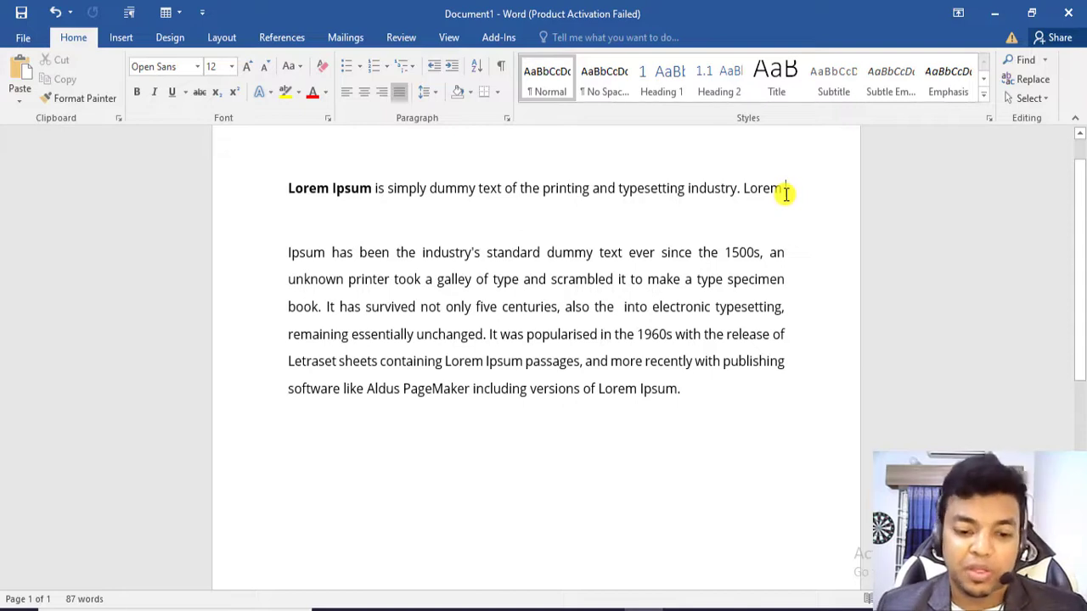
pyautogui.click(286, 253)
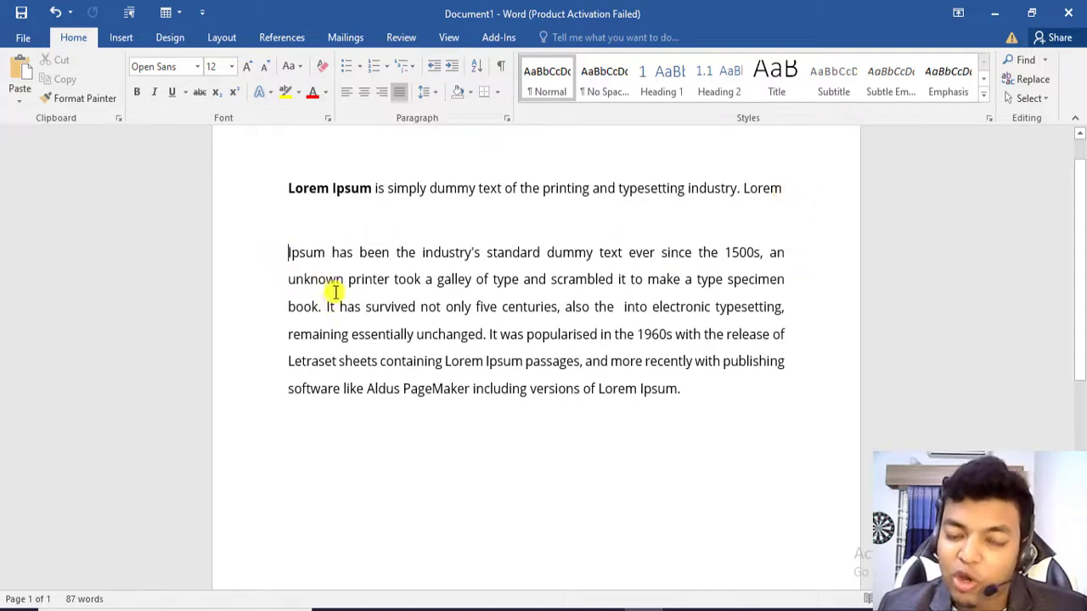